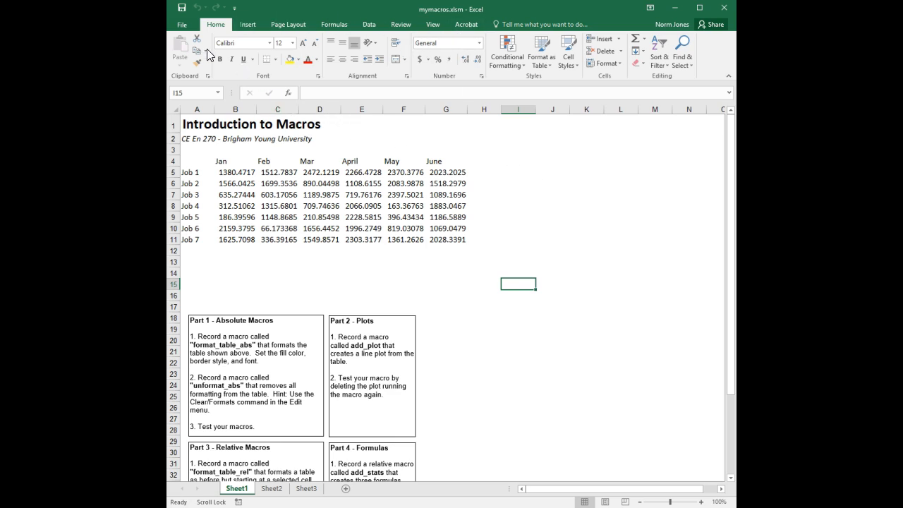
# Step: Enable the Developer tab among the ribbon's main tabs in the program options and bring it to the front
pyautogui.click(182, 26)
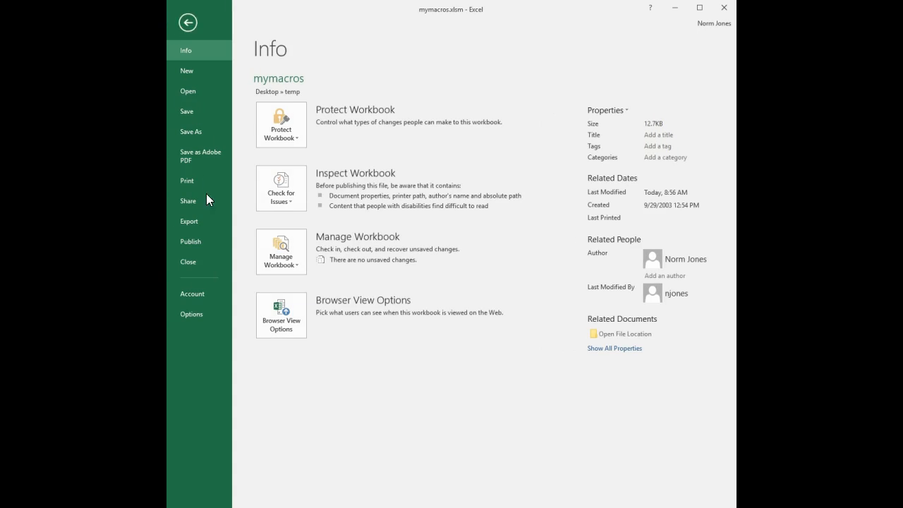
pyautogui.click(199, 314)
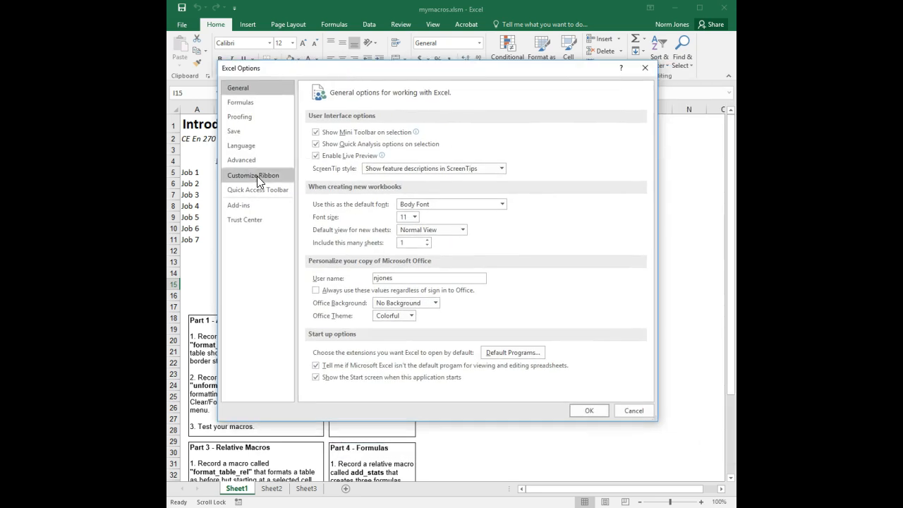
pyautogui.click(257, 175)
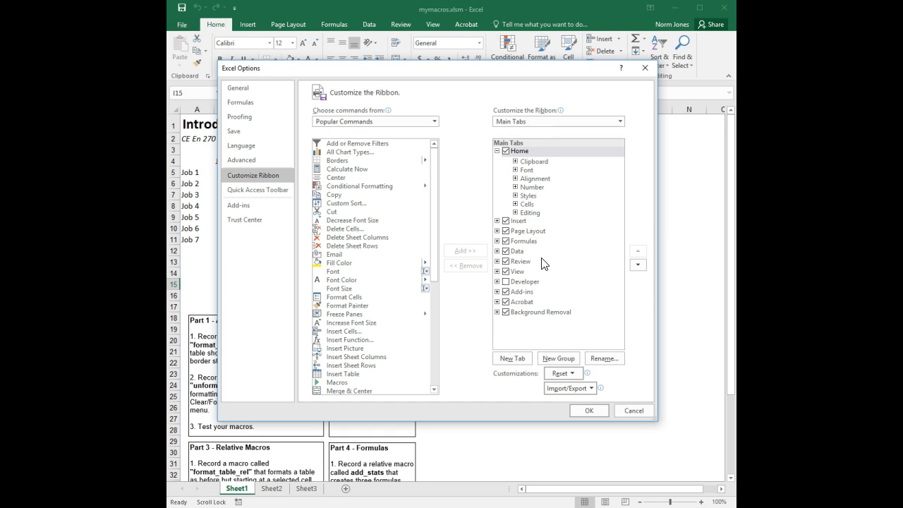
pyautogui.click(496, 283)
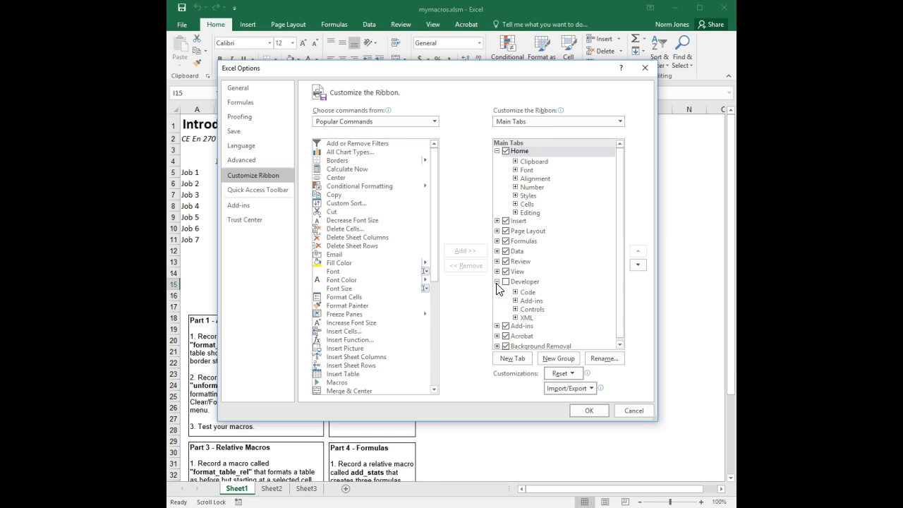
pyautogui.click(505, 281)
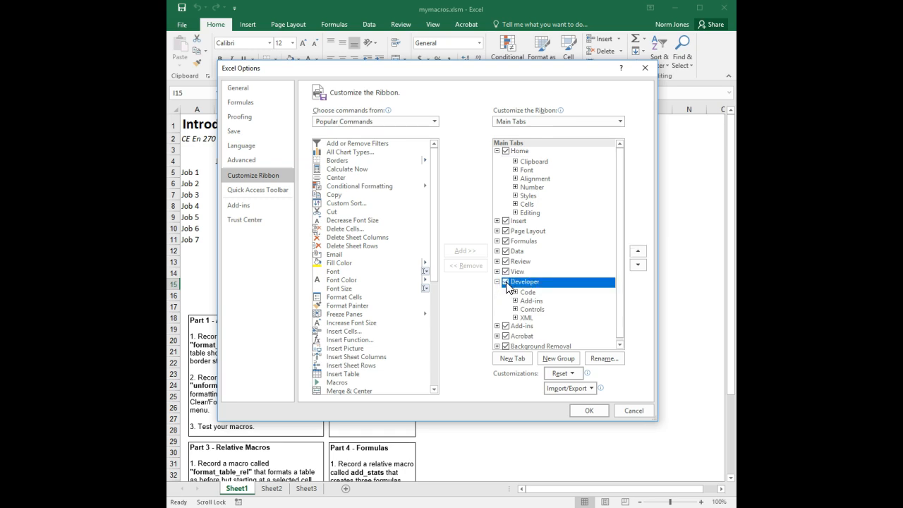
pyautogui.click(515, 292)
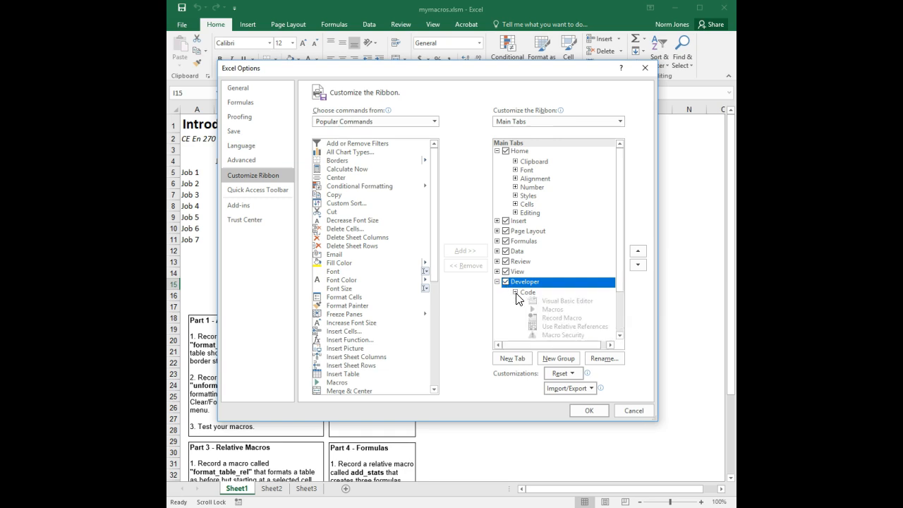
pyautogui.click(515, 292)
pyautogui.click(497, 282)
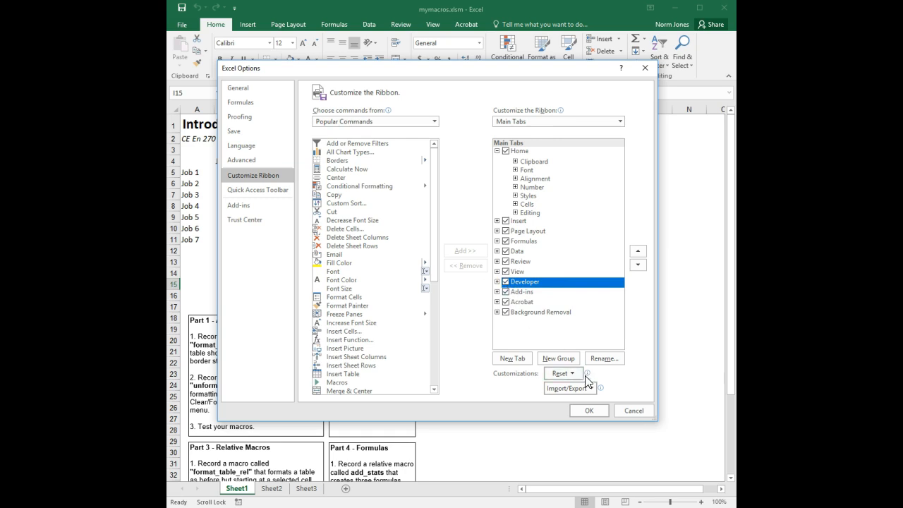
pyautogui.click(587, 409)
pyautogui.click(467, 24)
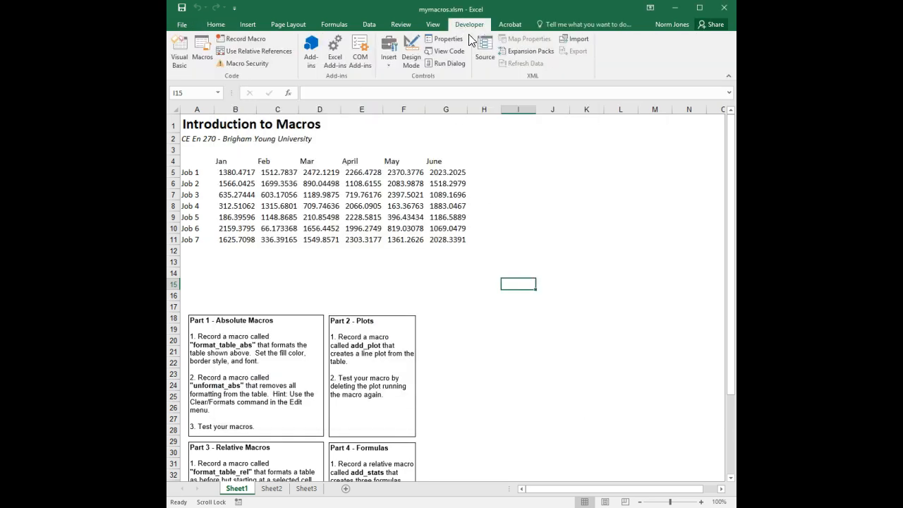
# Step: Set the Trust Center macro settings to enable all macros and trust access to the VBA project object model
pyautogui.click(182, 26)
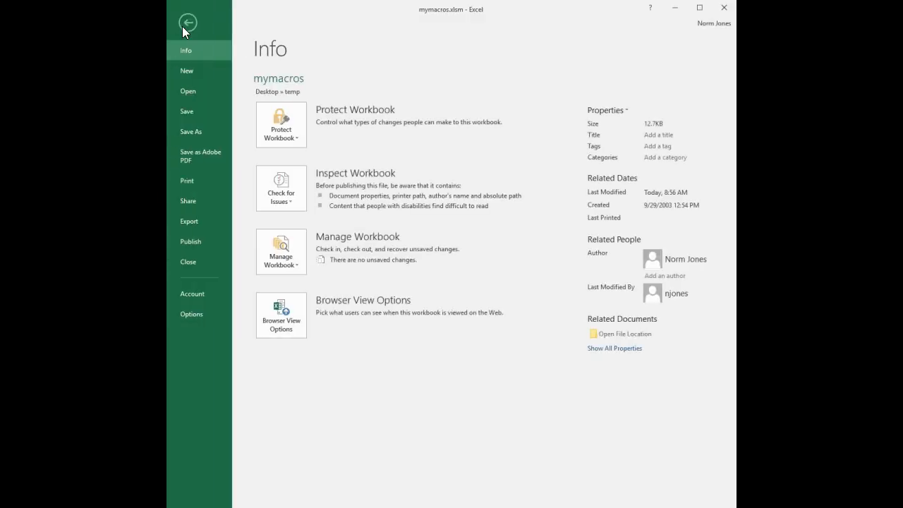
pyautogui.click(197, 310)
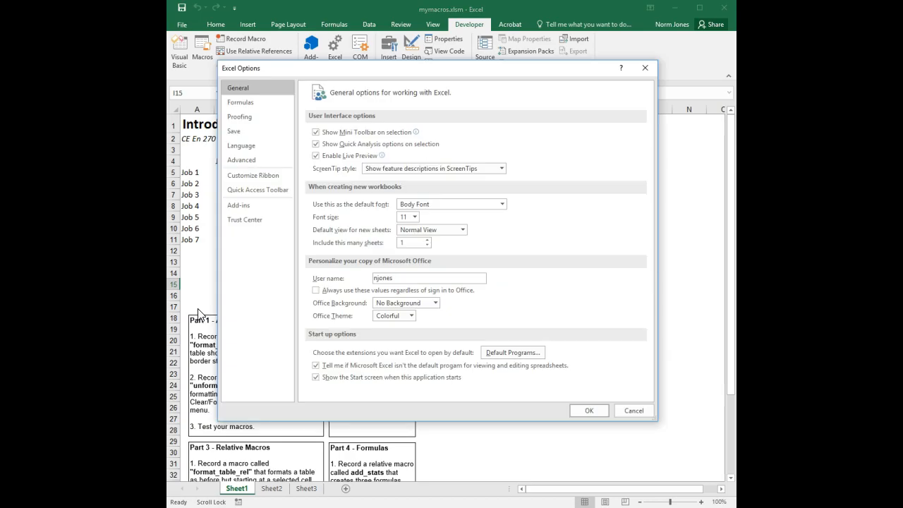
pyautogui.click(259, 219)
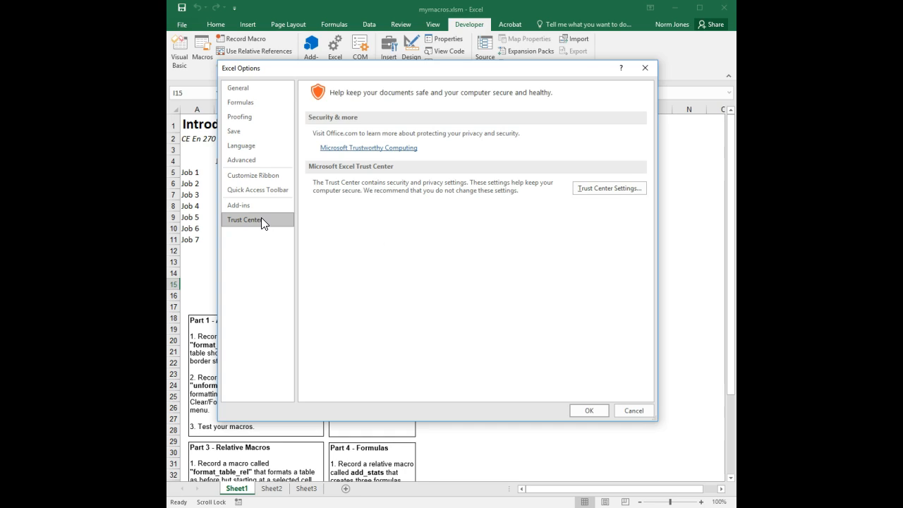
pyautogui.click(604, 188)
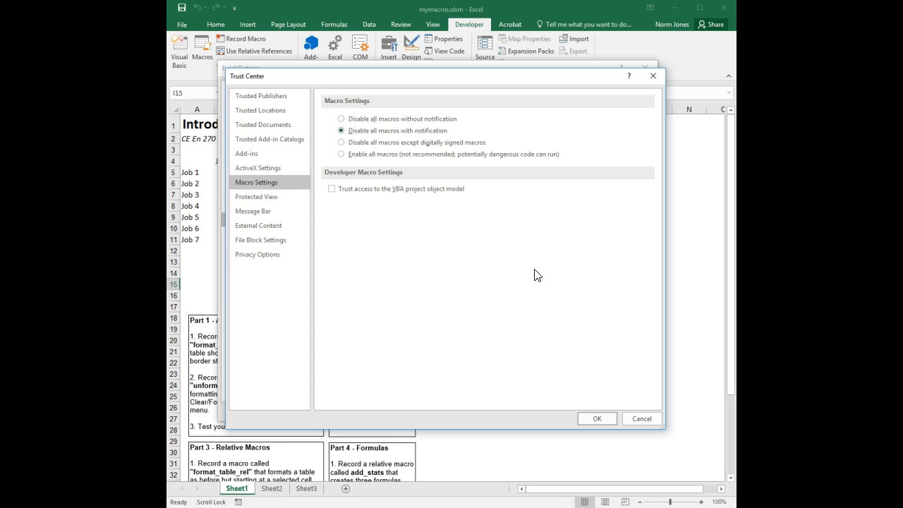
pyautogui.click(360, 141)
pyautogui.click(364, 154)
pyautogui.click(331, 189)
pyautogui.click(597, 419)
pyautogui.click(588, 412)
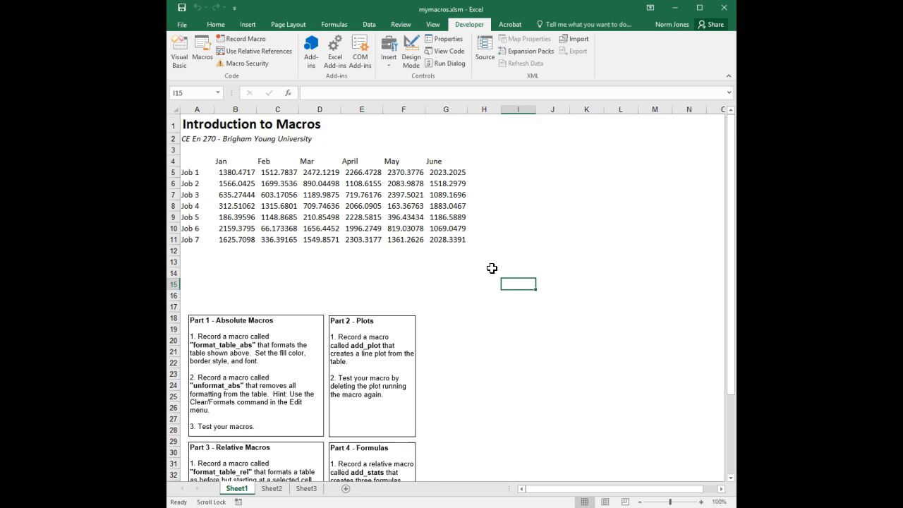
# Step: Compare the Excel Workbook and Excel Macro-Enabled Workbook file types for saving mymacros in the temp folder, without saving
pyautogui.click(549, 251)
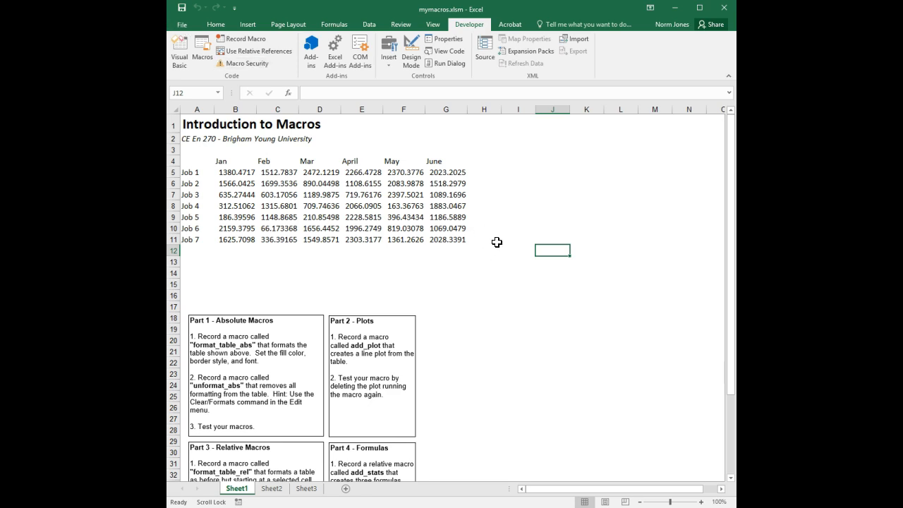
pyautogui.click(176, 20)
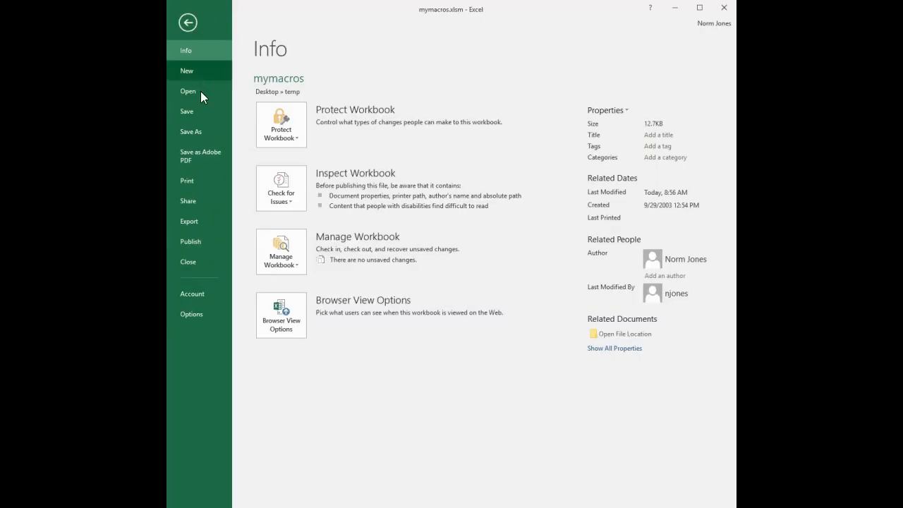
pyautogui.click(201, 132)
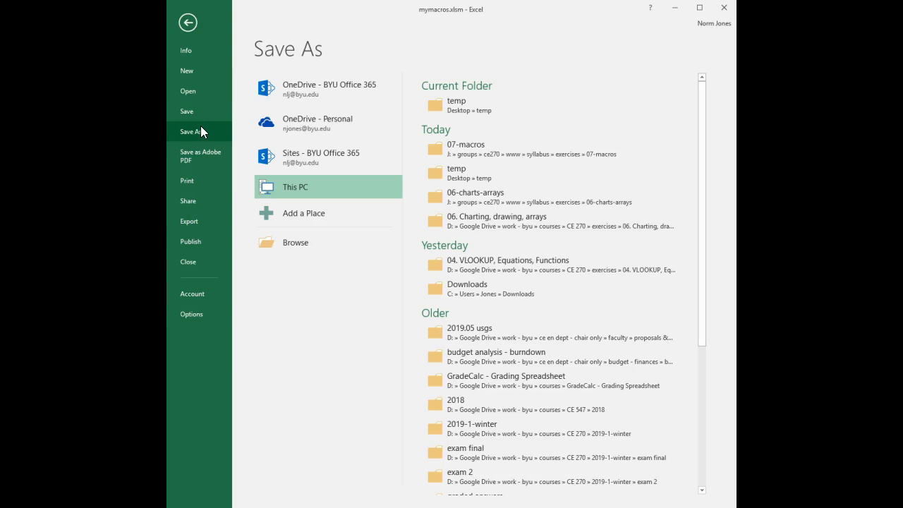
pyautogui.click(451, 105)
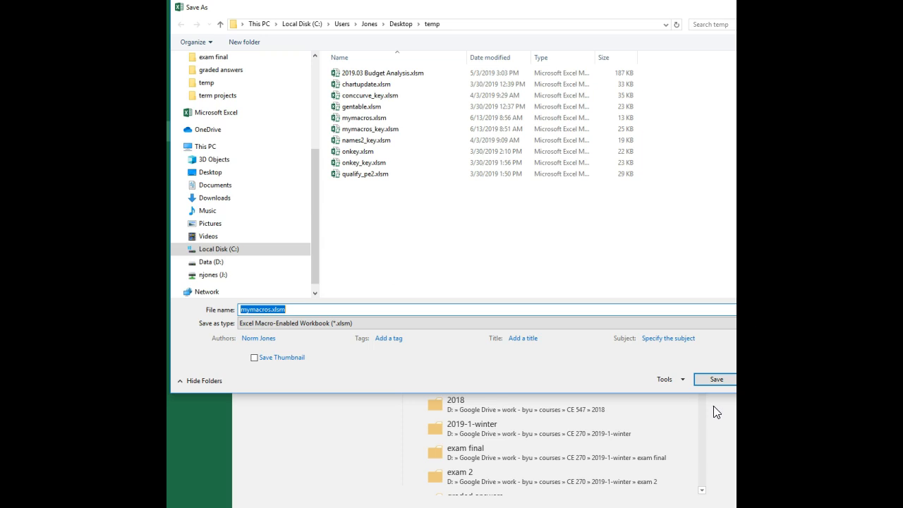
pyautogui.moveTo(735, 393); pyautogui.dragTo(724, 402)
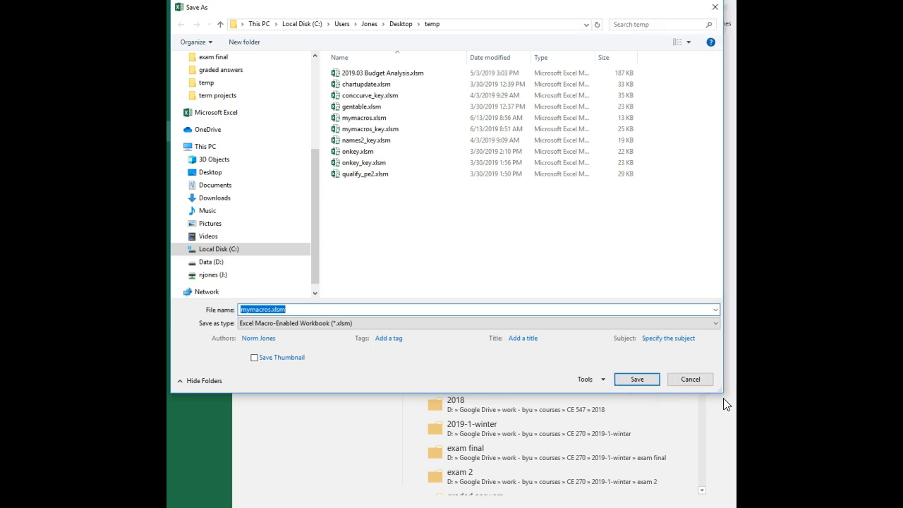
pyautogui.click(359, 323)
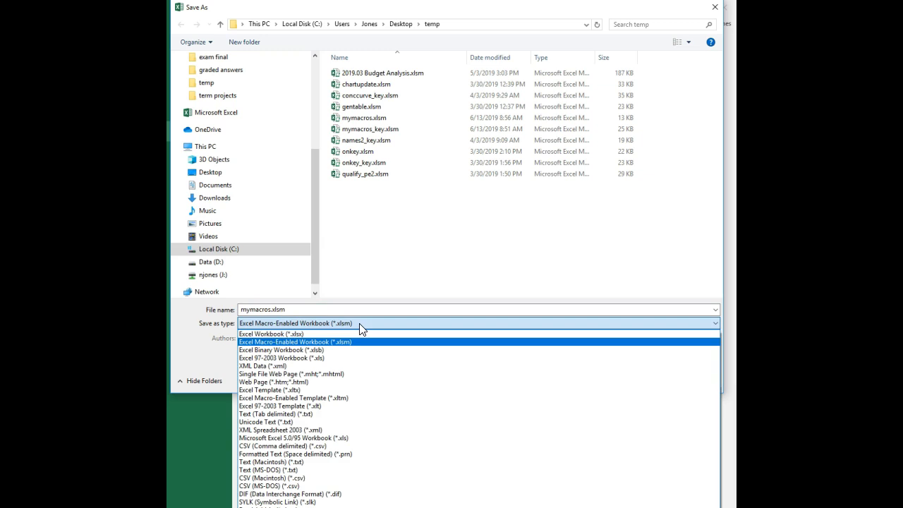
pyautogui.click(326, 340)
pyautogui.click(293, 309)
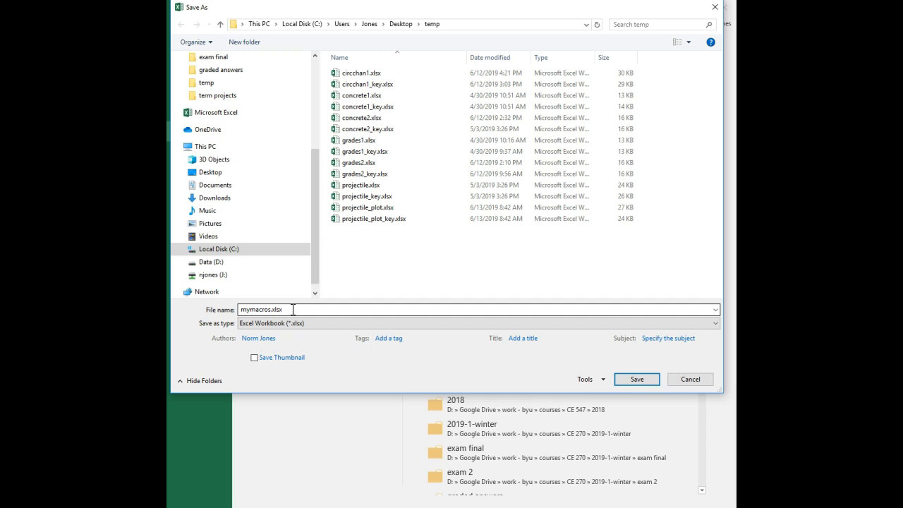
pyautogui.click(306, 322)
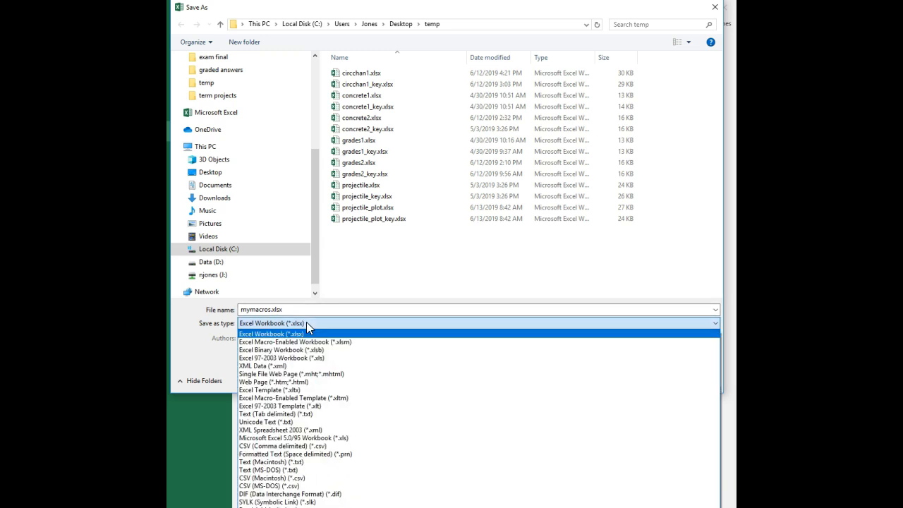
pyautogui.click(336, 343)
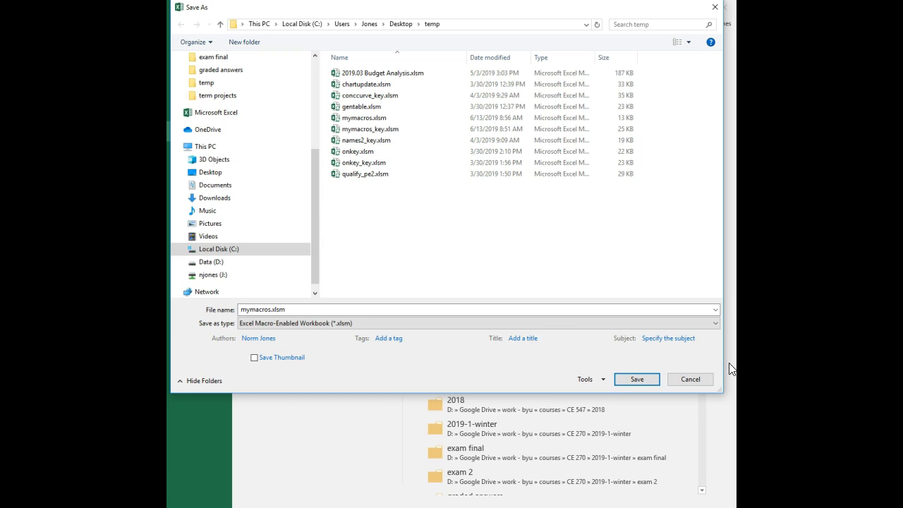
pyautogui.click(674, 381)
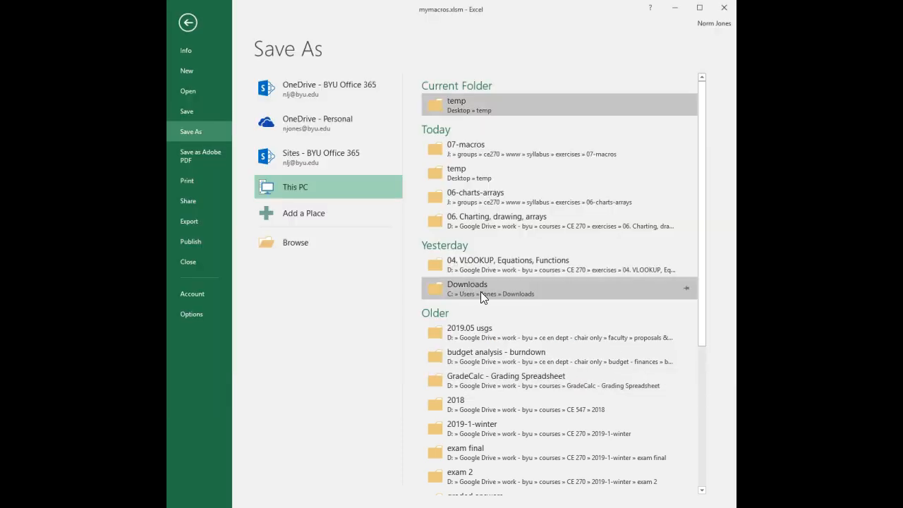
pyautogui.click(188, 23)
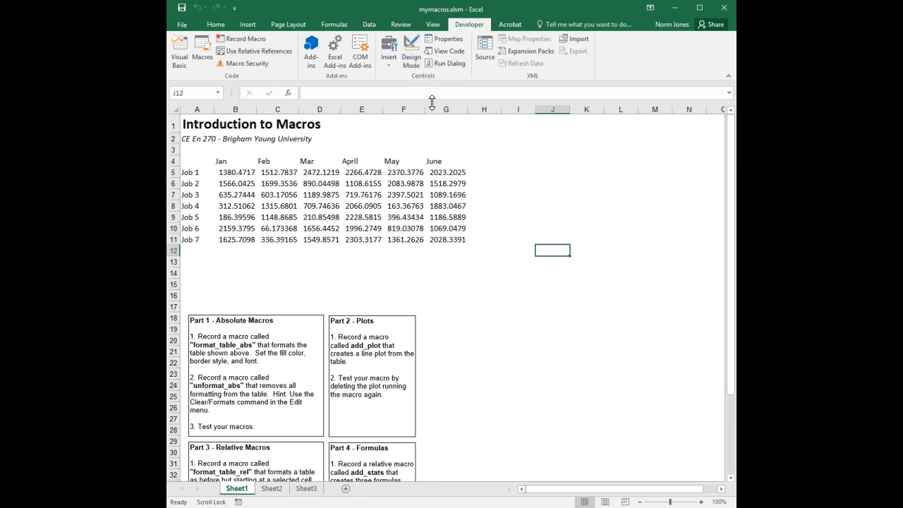
# Step: View the available form and ActiveX controls and the add-ins for Office and Excel
pyautogui.click(394, 65)
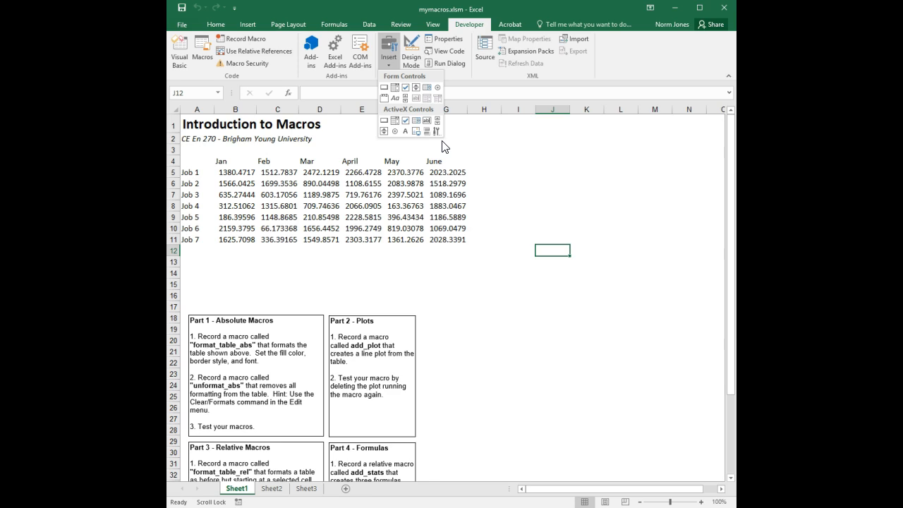
pyautogui.click(313, 67)
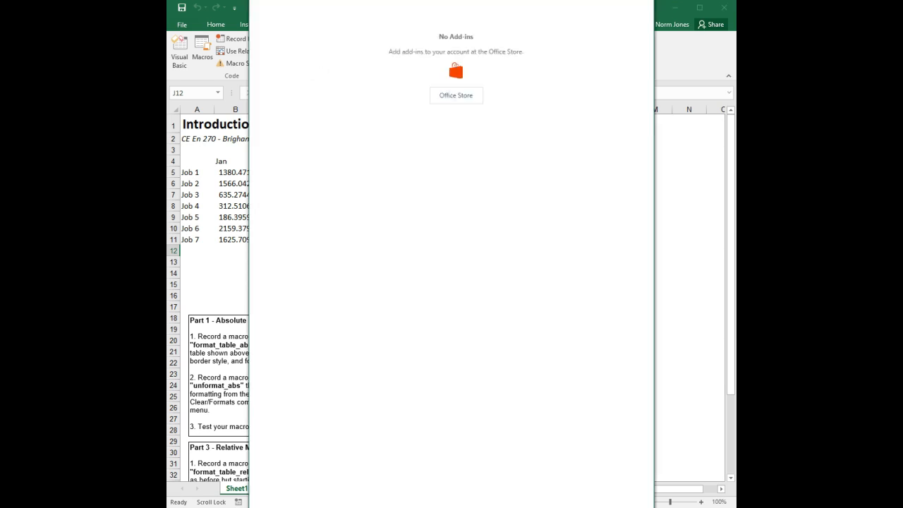
pyautogui.press('Escape')
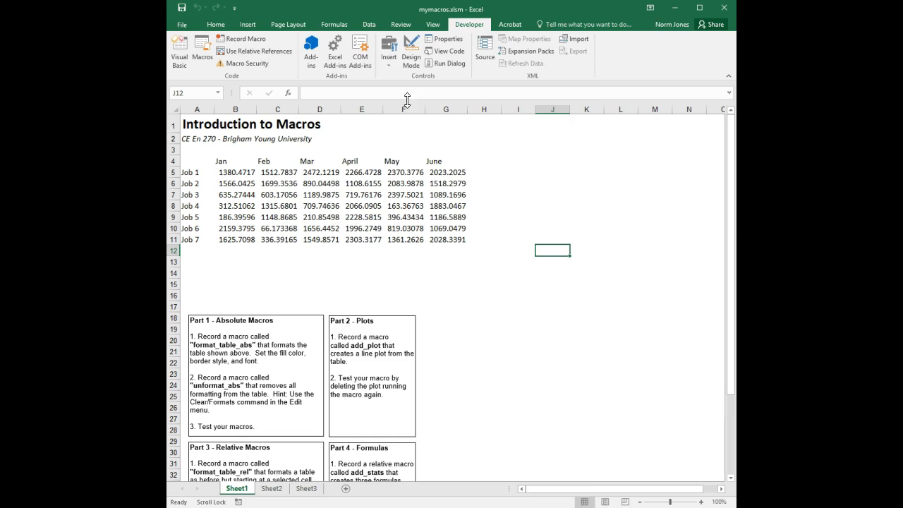
pyautogui.click(335, 66)
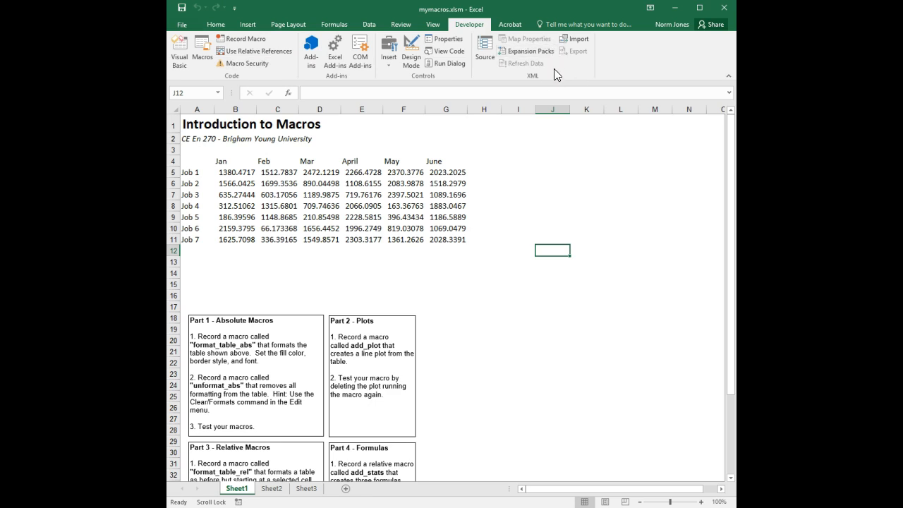
# Step: Review the macro security settings and the list of macros in all open workbooks, changing nothing
pyautogui.click(249, 63)
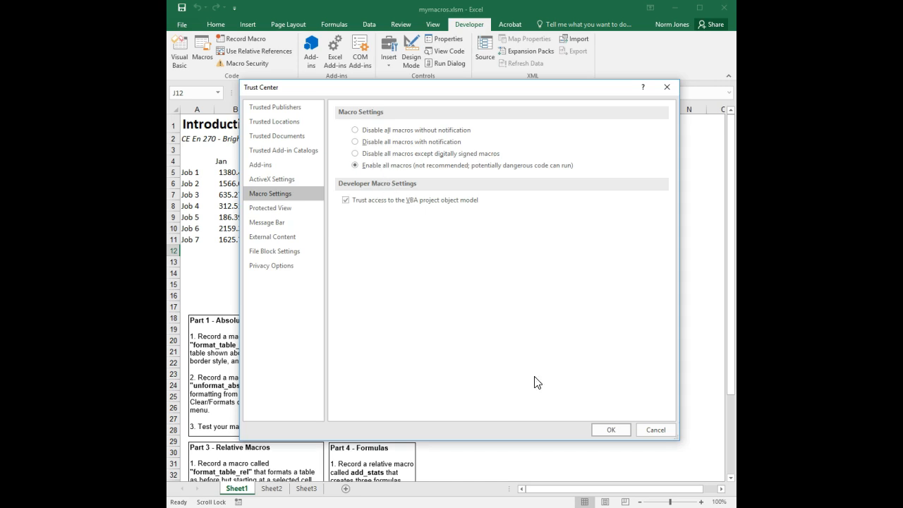
pyautogui.click(650, 430)
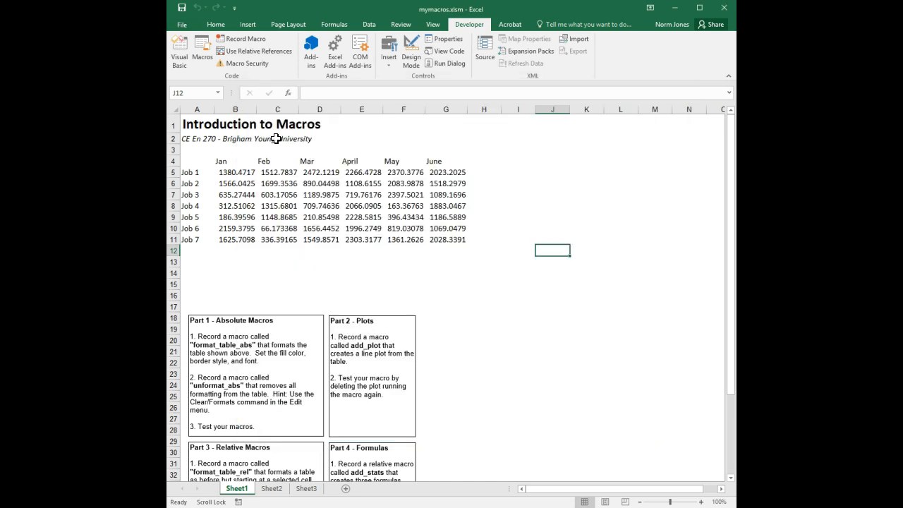
pyautogui.click(202, 48)
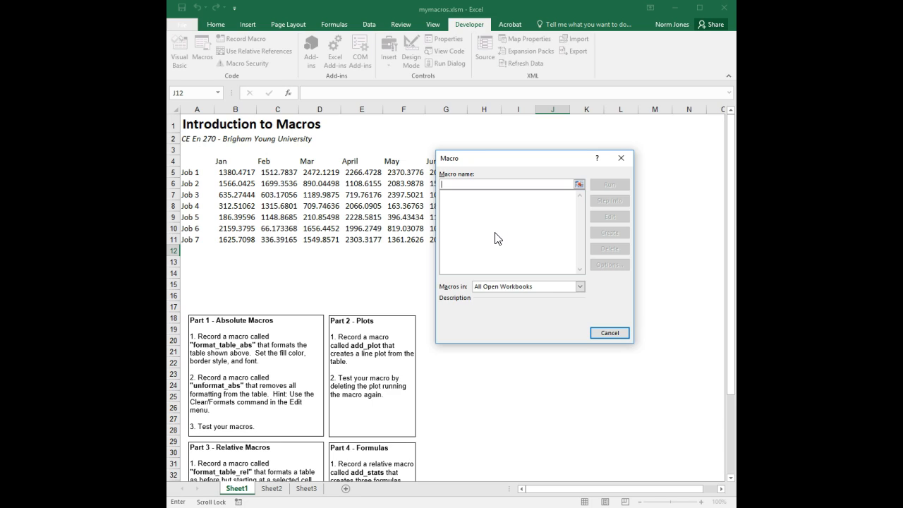
pyautogui.click(608, 332)
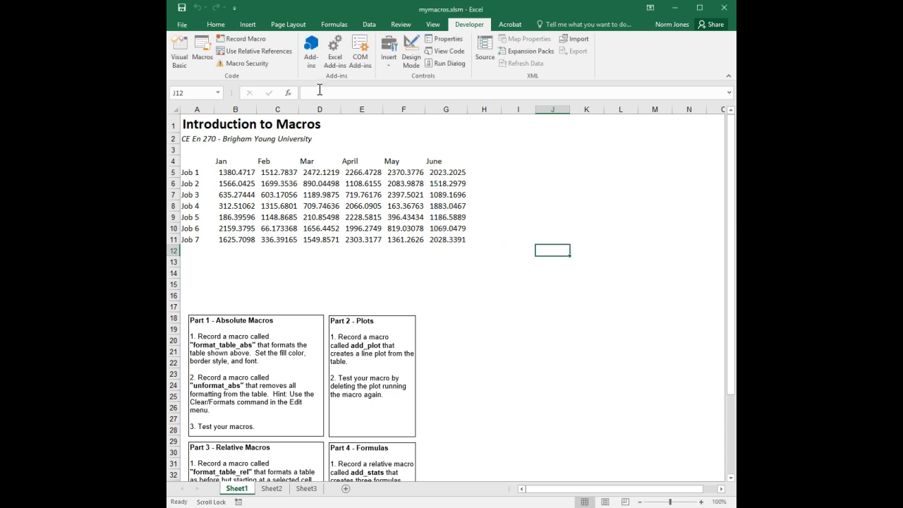
# Step: Open the Visual Basic editor and show the code window of Sheet1 in the mymacros.xlsm project
pyautogui.click(249, 50)
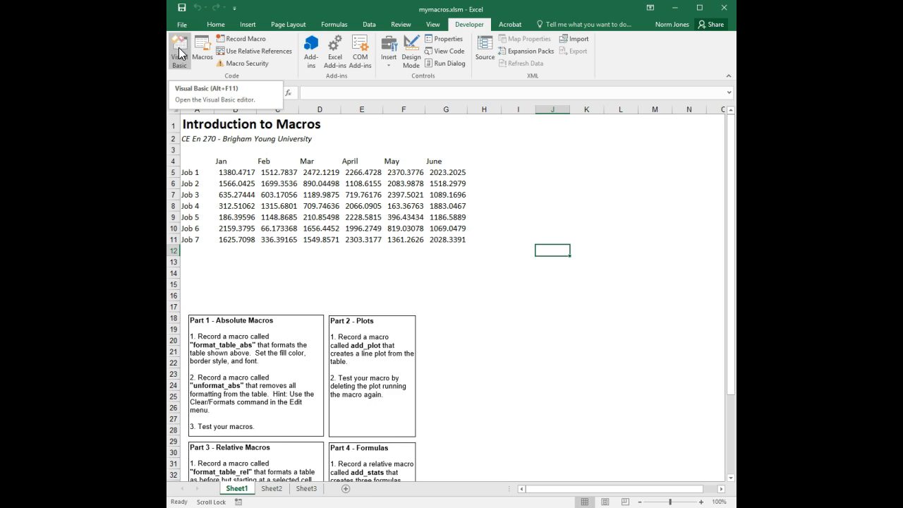
pyautogui.click(180, 53)
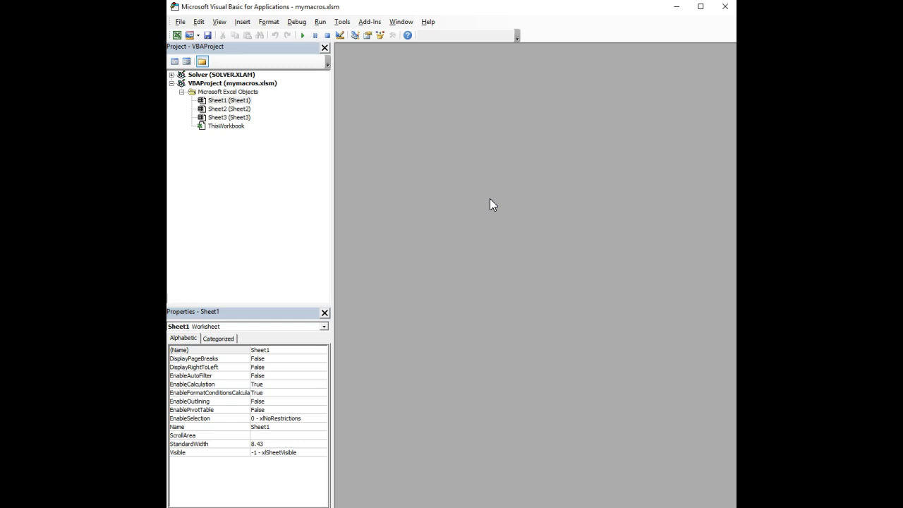
pyautogui.doubleClick(243, 105)
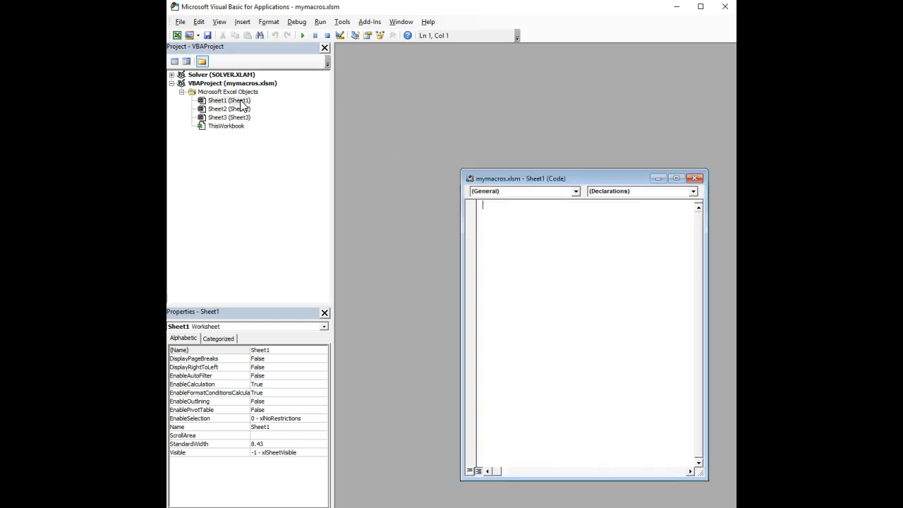
# Step: Reposition and enlarge the Sheet1 code window so that it nearly fills the editor's workspace
pyautogui.moveTo(531, 179); pyautogui.dragTo(411, 61)
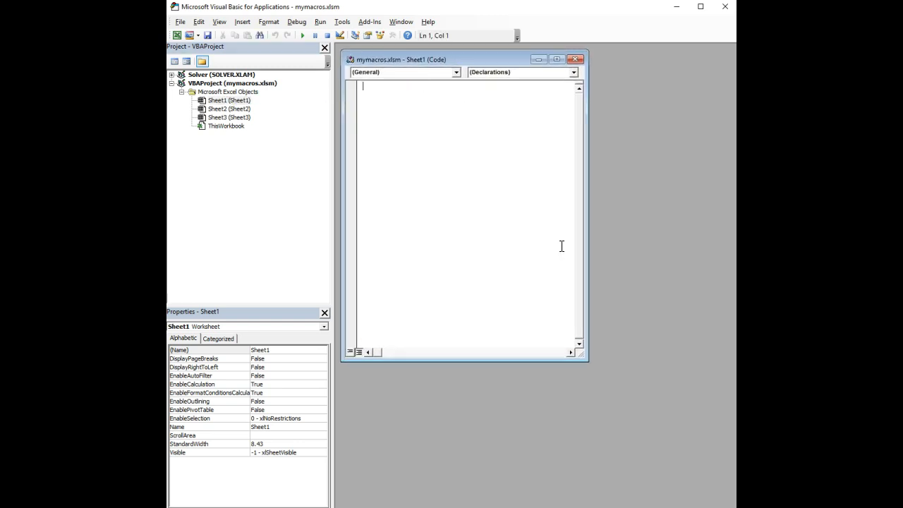
pyautogui.moveTo(589, 359); pyautogui.dragTo(721, 485)
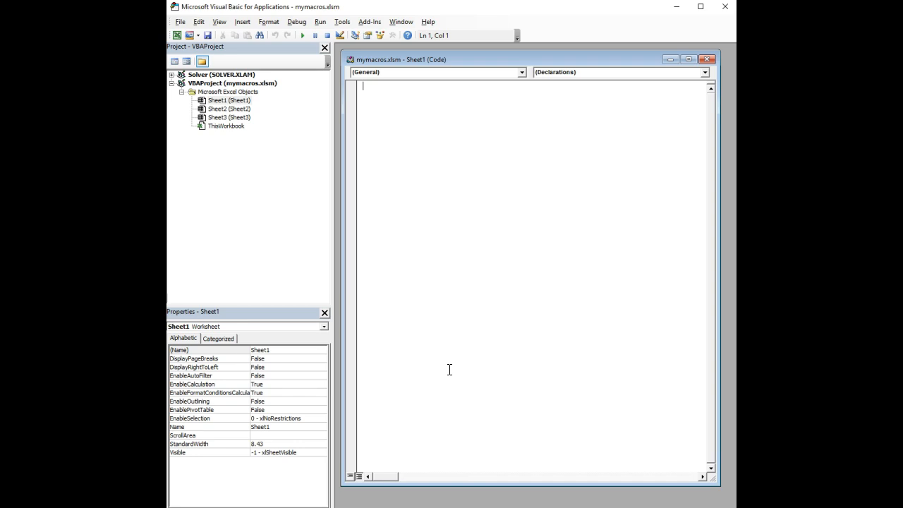
# Step: View the sheet objects and the ThisWorkbook code window in the mymacros.xlsm project, and close both open code windows
pyautogui.click(243, 111)
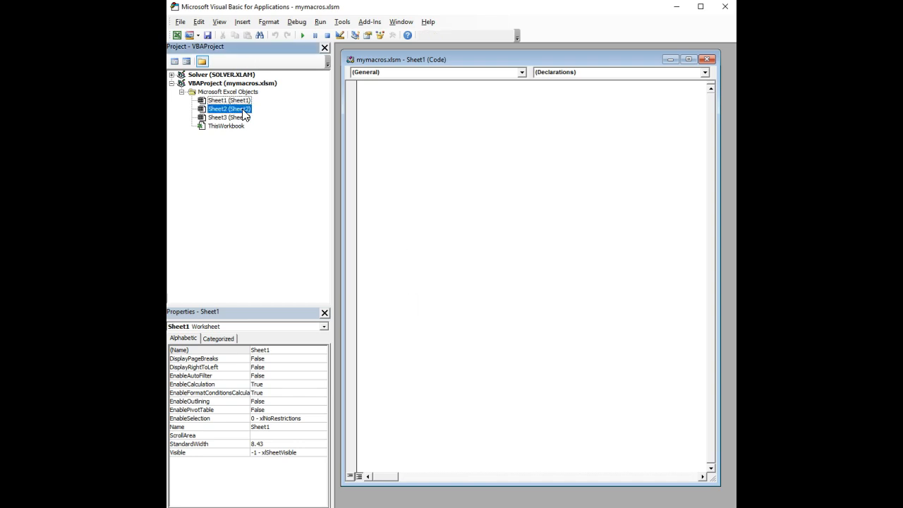
pyautogui.click(239, 117)
pyautogui.click(235, 127)
pyautogui.doubleClick(236, 131)
pyautogui.moveTo(559, 201); pyautogui.dragTo(460, 109)
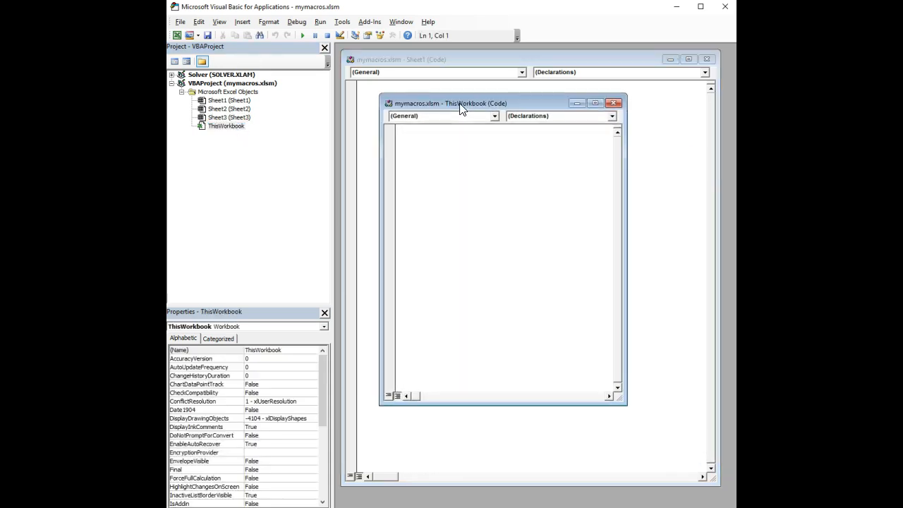
pyautogui.click(615, 104)
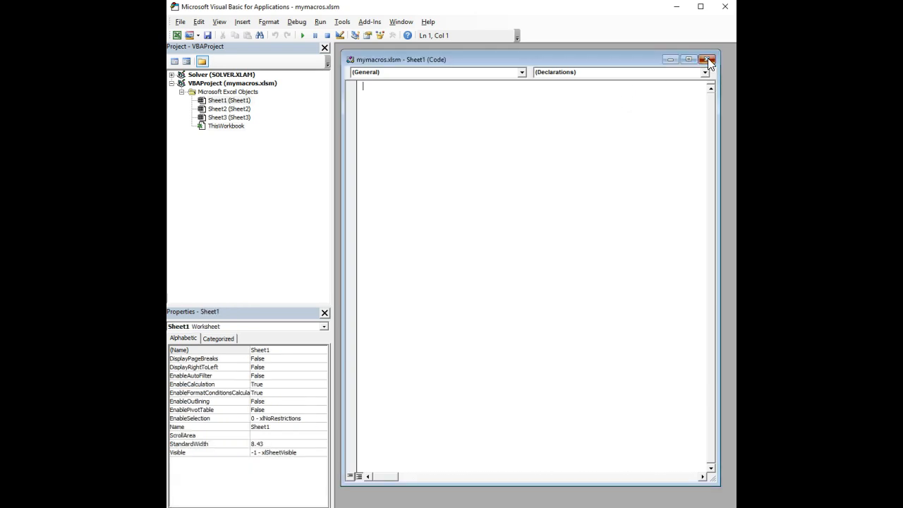
pyautogui.click(709, 60)
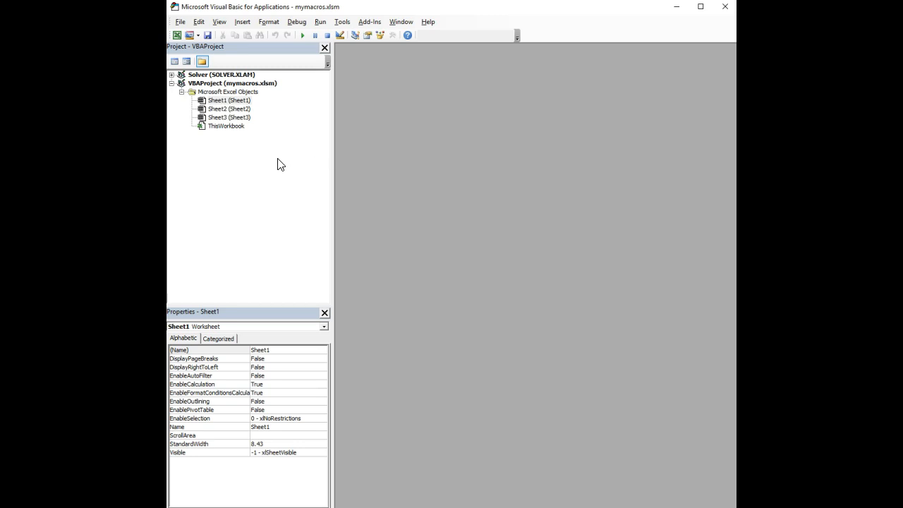
# Step: Try to expand the Solver (SOLVER.XLAM) project, without entering a password
pyautogui.click(172, 74)
pyautogui.click(417, 221)
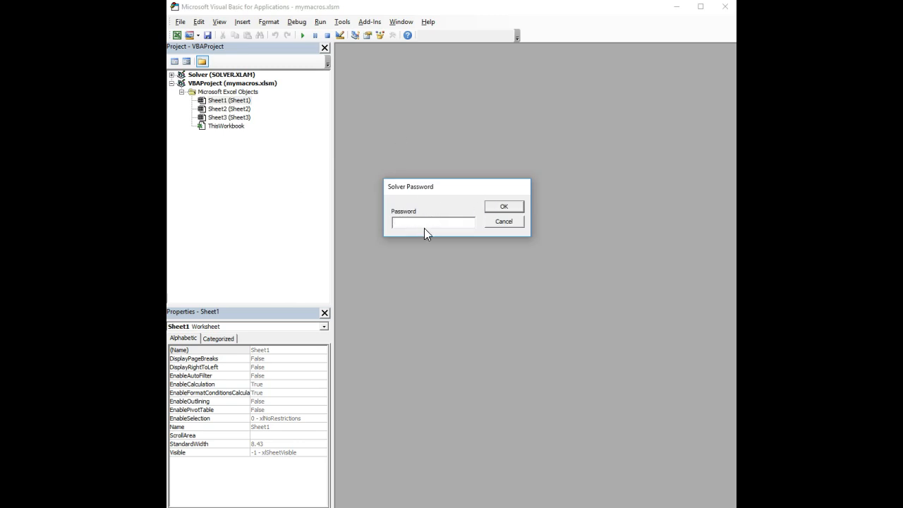
pyautogui.click(507, 228)
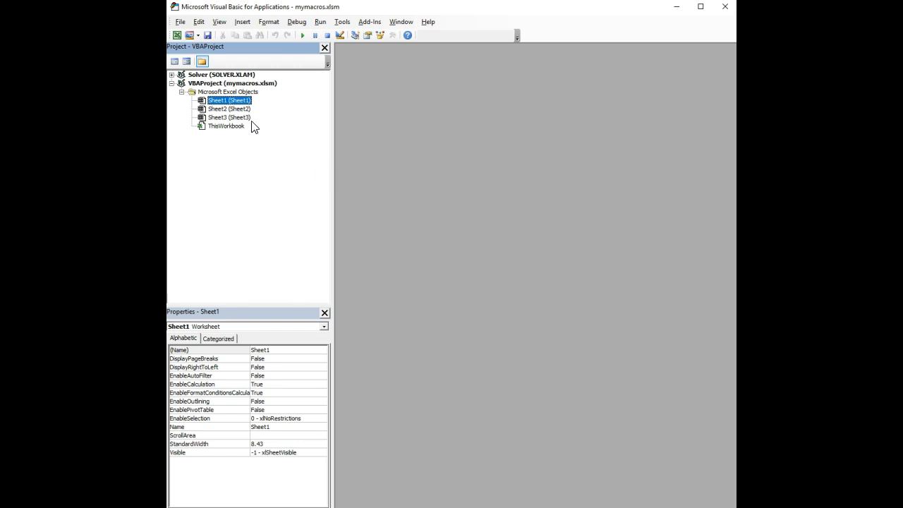
# Step: Switch from the Visual Basic editor to the Excel workbook, back to the editor, and to the workbook again
pyautogui.click(176, 34)
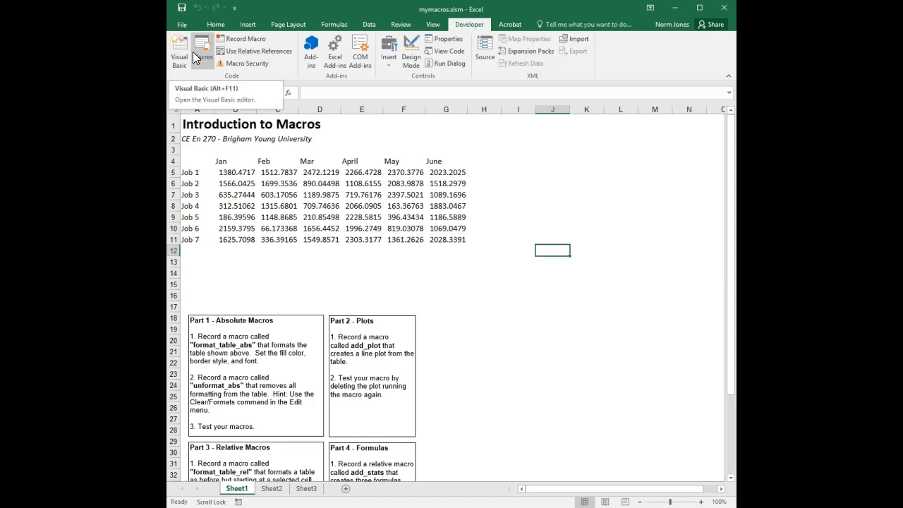
pyautogui.click(178, 57)
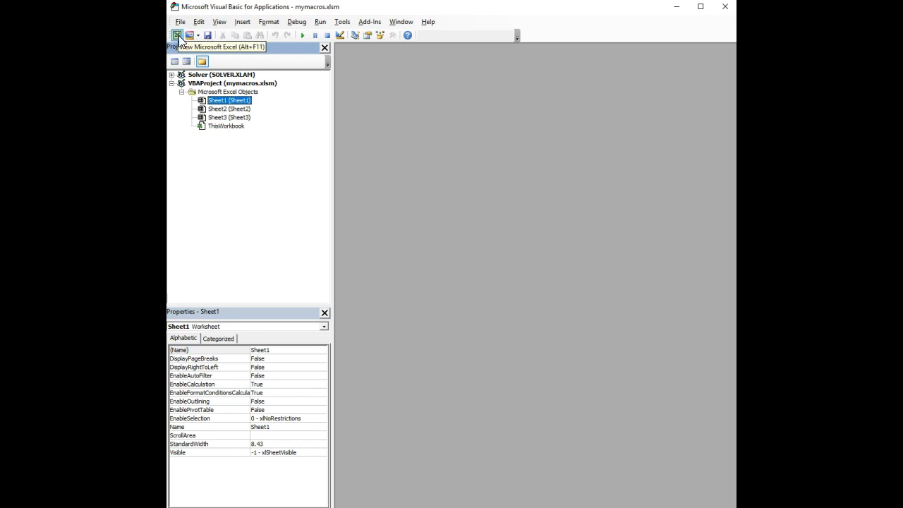
pyautogui.click(176, 36)
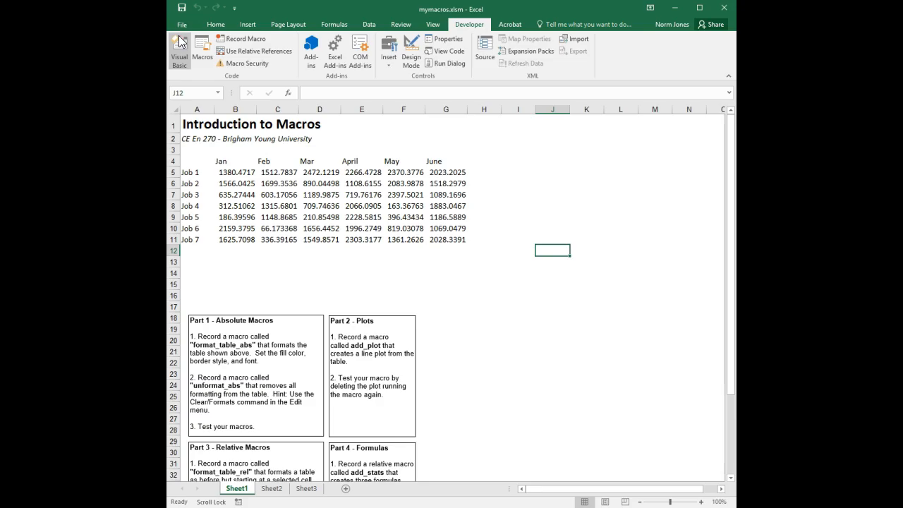
# Step: View the code of Sheet1 directly from its worksheet tab, close the code window and return to the Excel workbook
pyautogui.rightClick(250, 491)
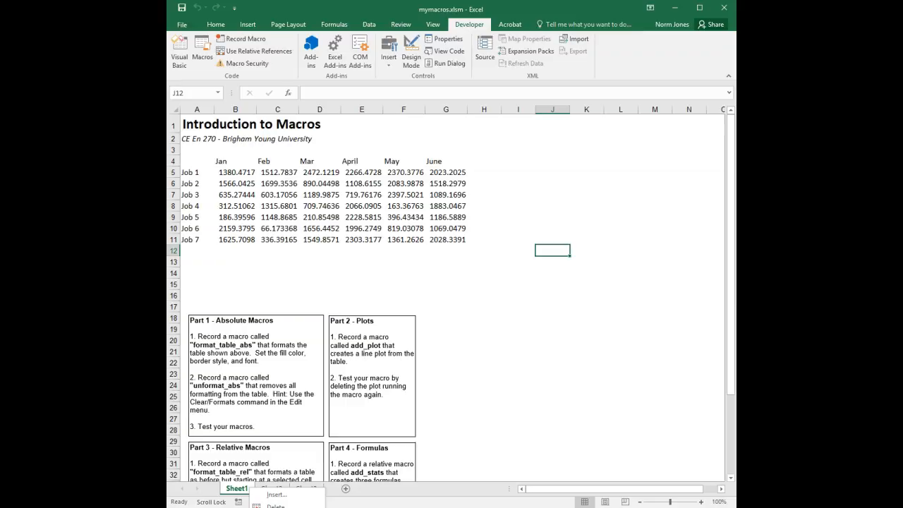
pyautogui.press('v')
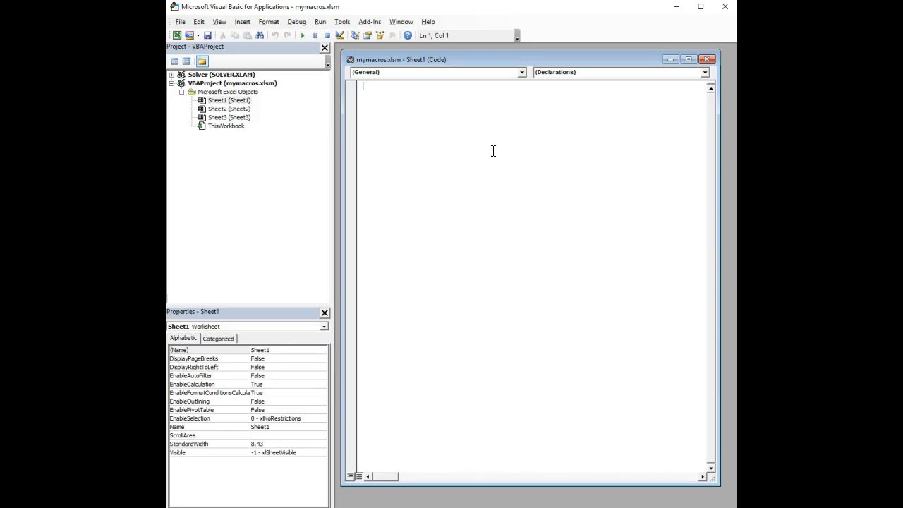
pyautogui.click(707, 60)
pyautogui.click(177, 35)
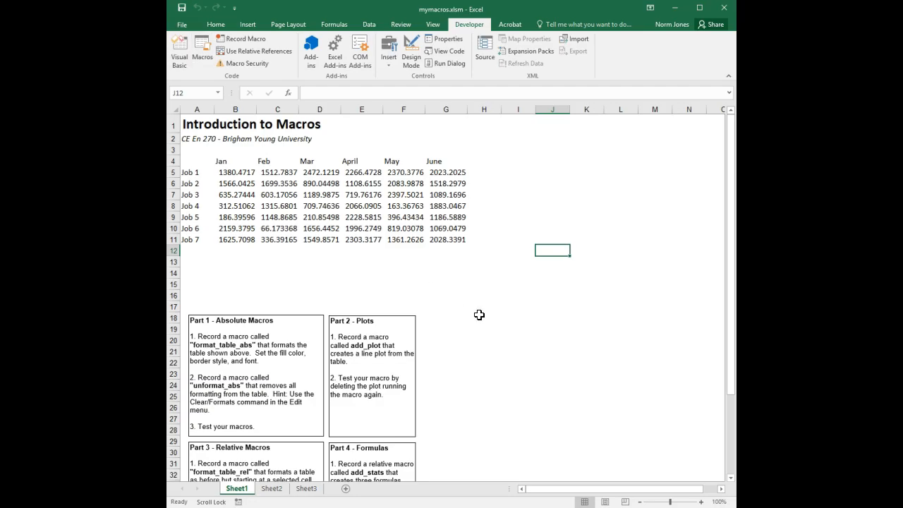